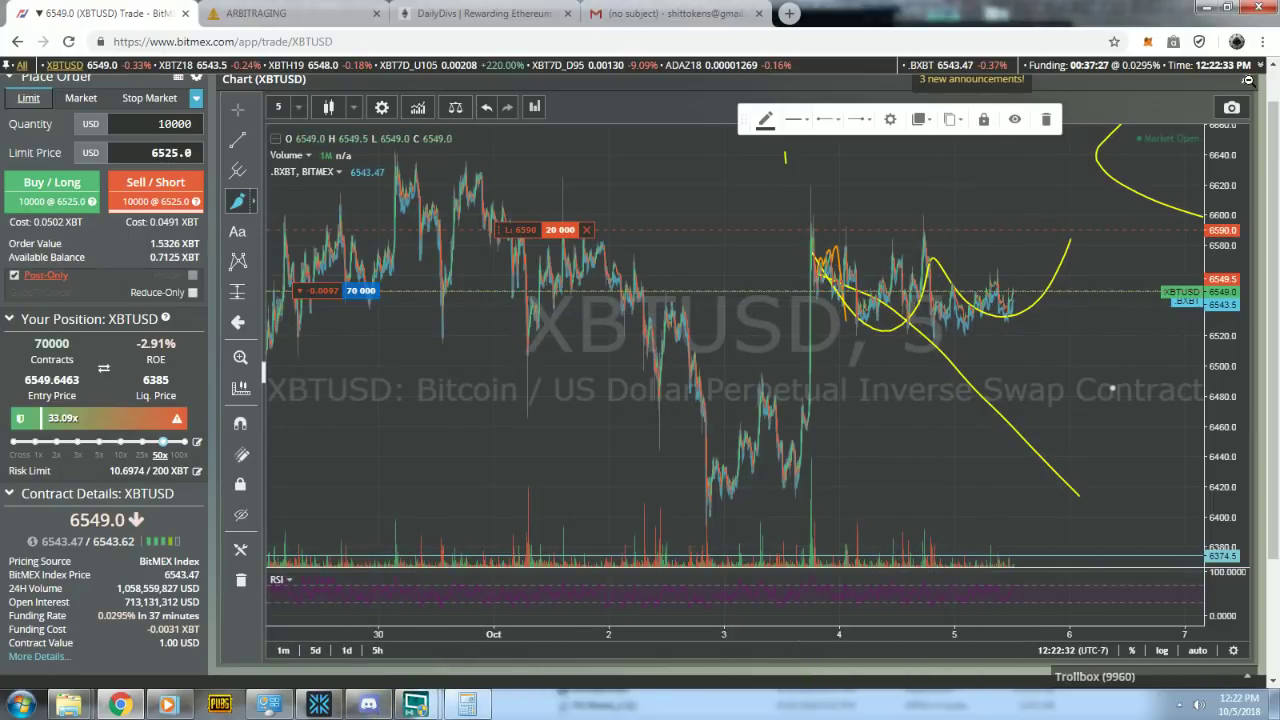
Step: Exit full-screen on the XBTUSD chart to show the order book and 70,000-contract position
{"action": "left_click", "coordinate": [1246, 80]}
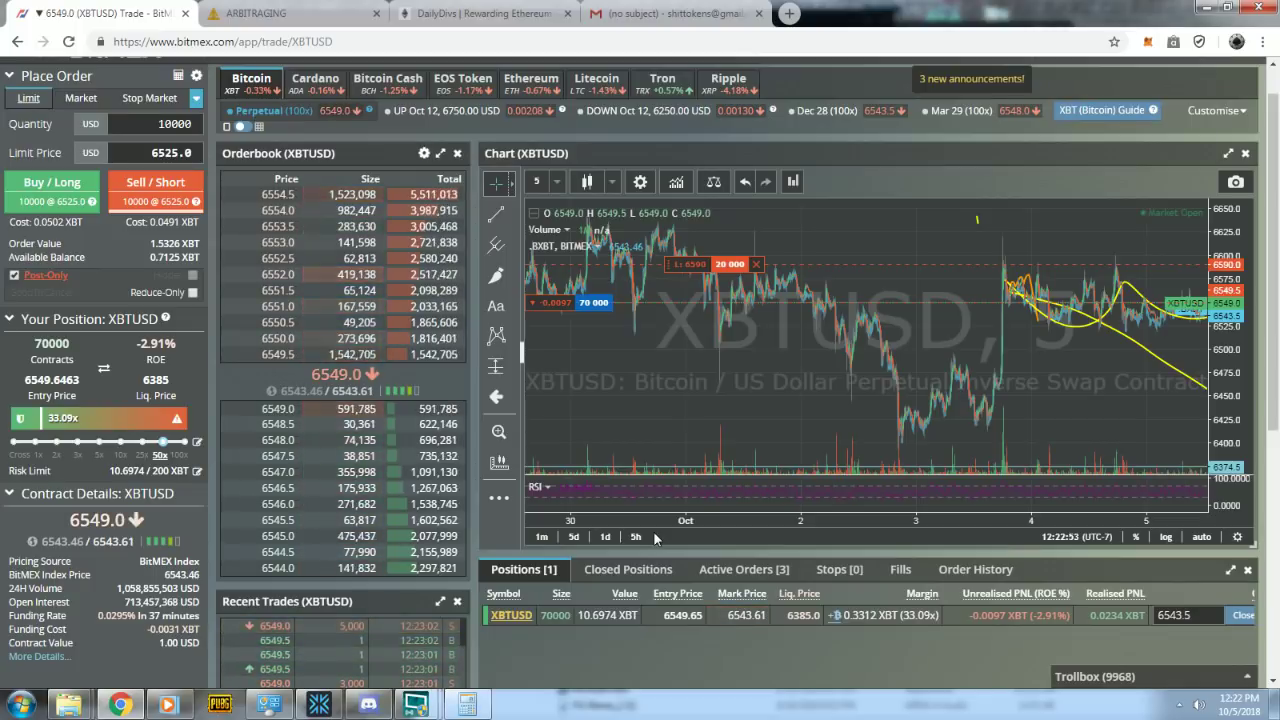
Step: Switch to the Arbitraging tab to view the ARB price history and order books
{"action": "left_click", "coordinate": [285, 12]}
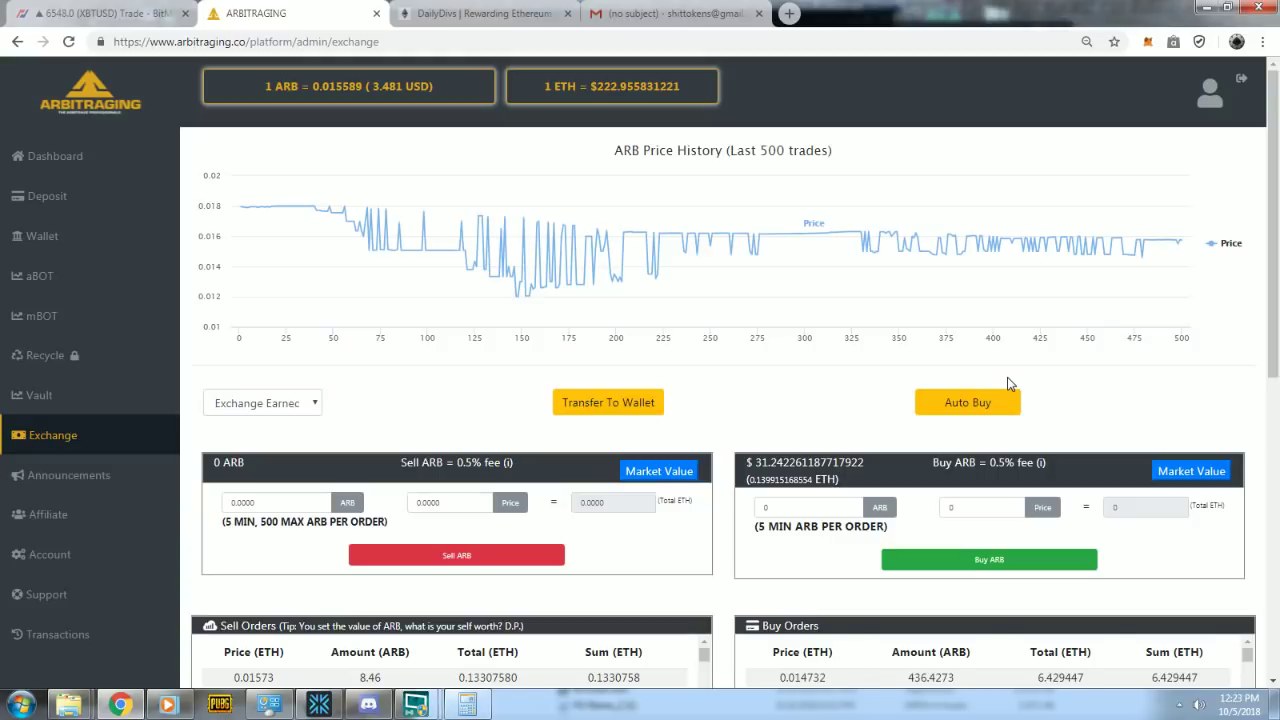
Step: Read the Gmail email about the Daily Divs contract flaw, then go back to Arbitraging
{"action": "left_click", "coordinate": [480, 13]}
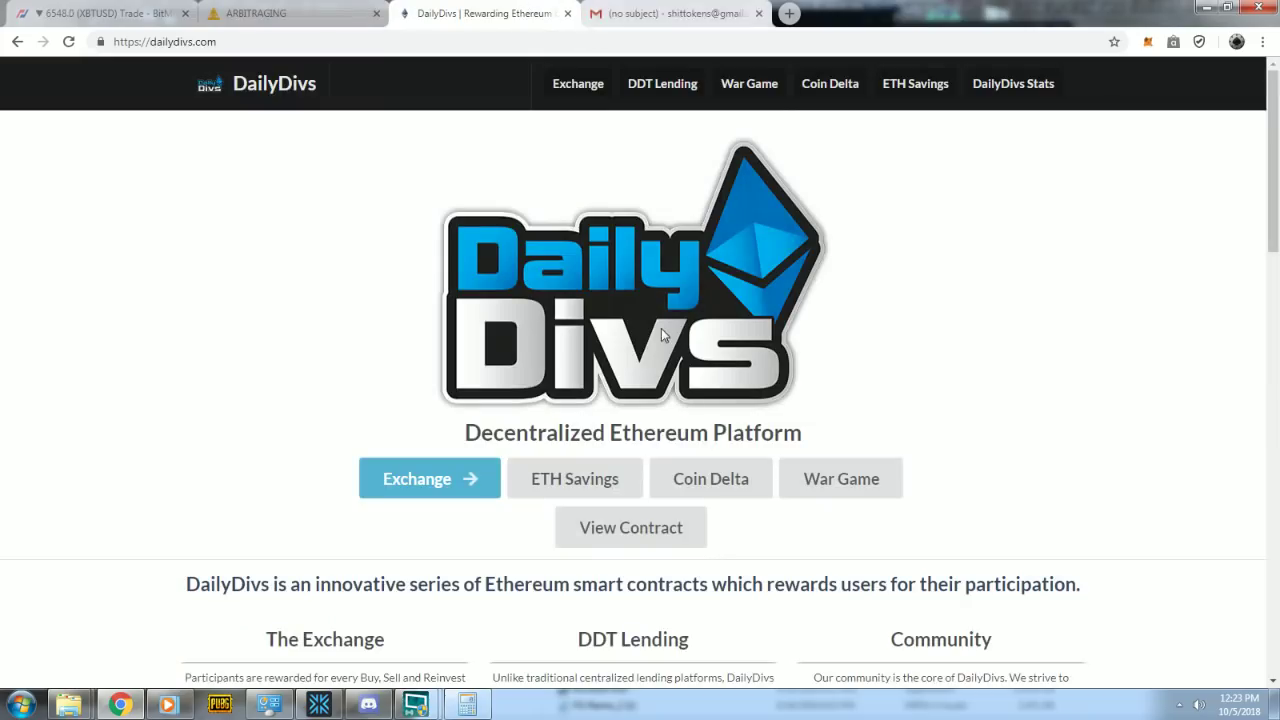
{"action": "left_click", "coordinate": [660, 13]}
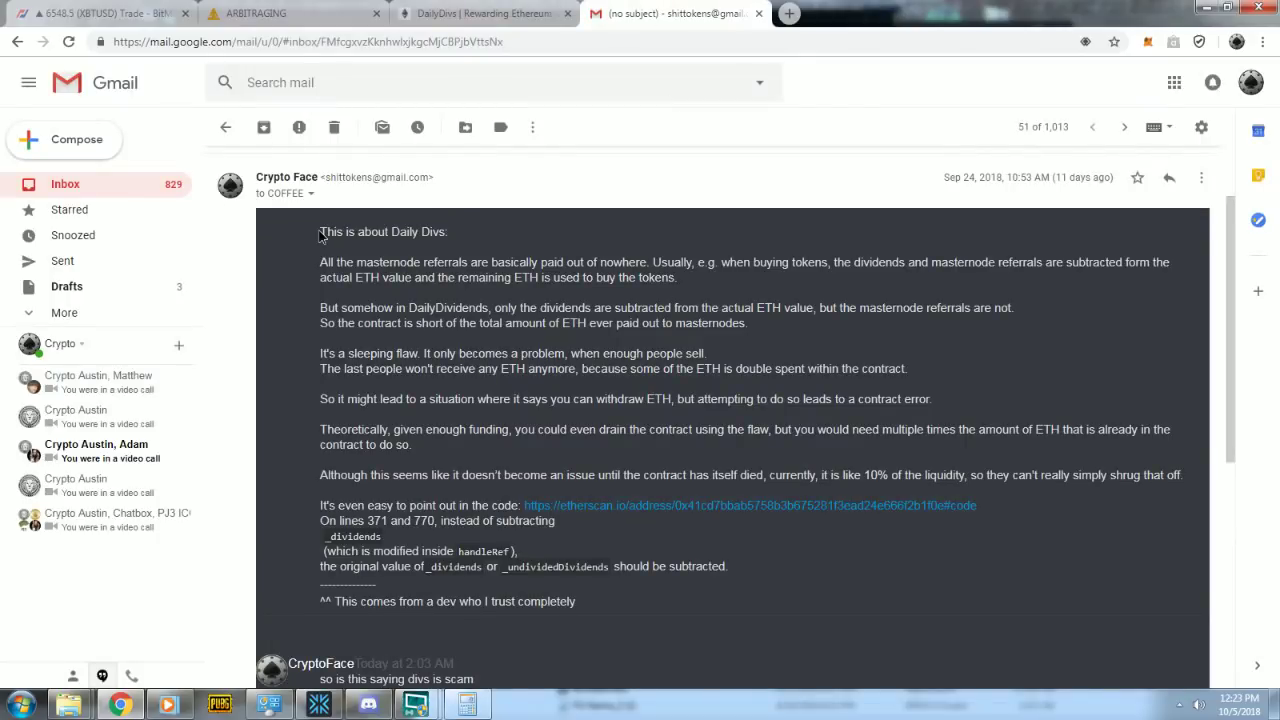
{"action": "mouse_move", "coordinate": [320, 234]}
{"action": "left_mouse_down"}
{"action": "mouse_move", "coordinate": [378, 256]}
{"action": "mouse_move", "coordinate": [560, 280]}
{"action": "left_mouse_up"}
{"action": "left_click", "coordinate": [608, 262]}
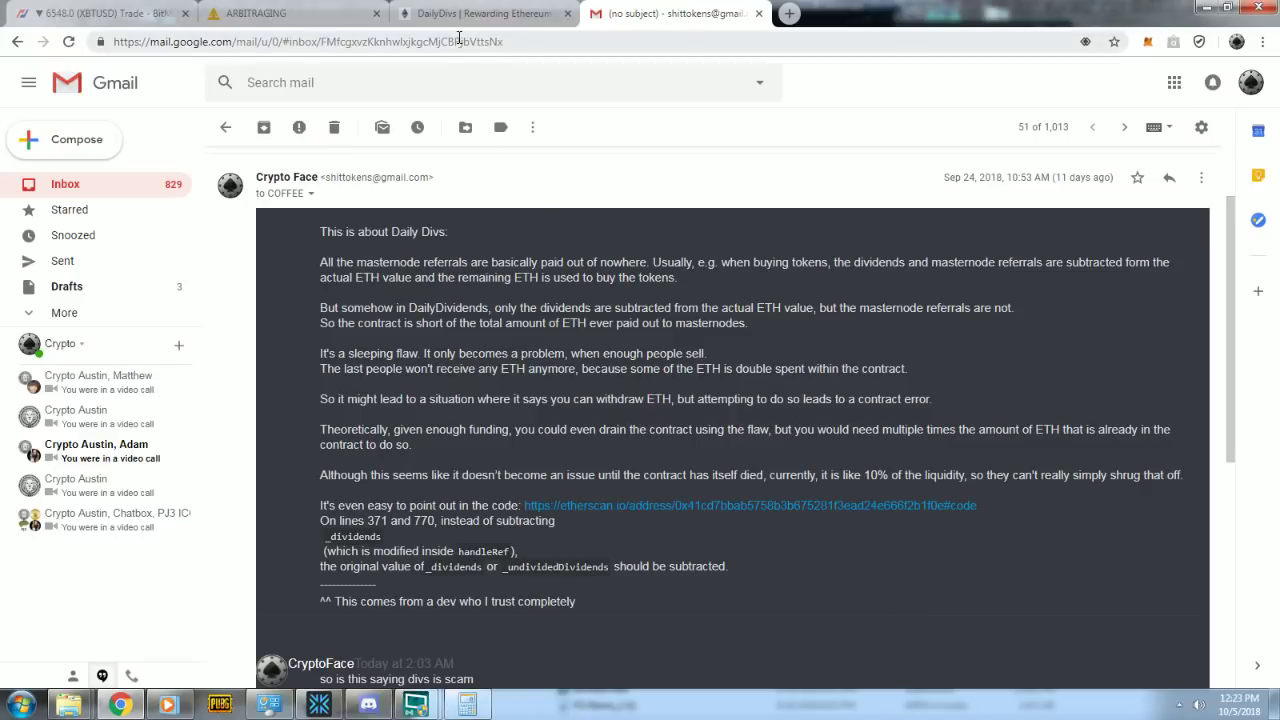
{"action": "left_click", "coordinate": [280, 13]}
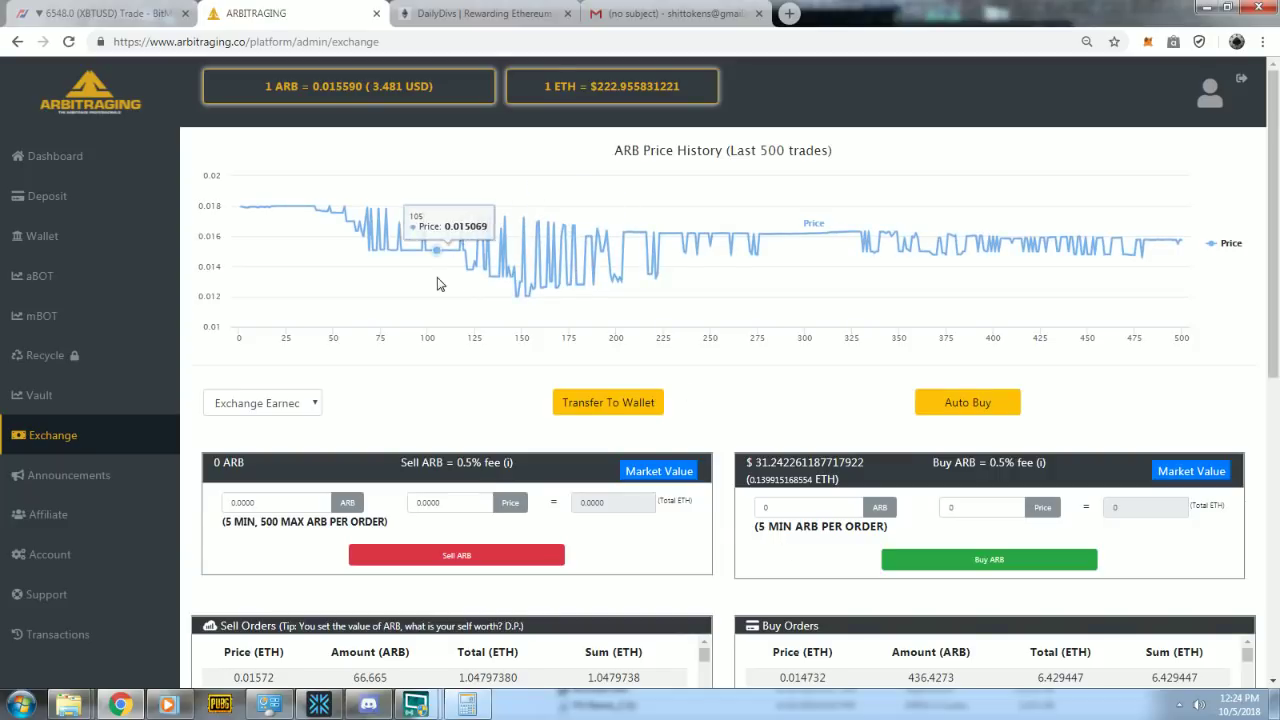
{"action": "mouse_move", "coordinate": [1024, 240]}
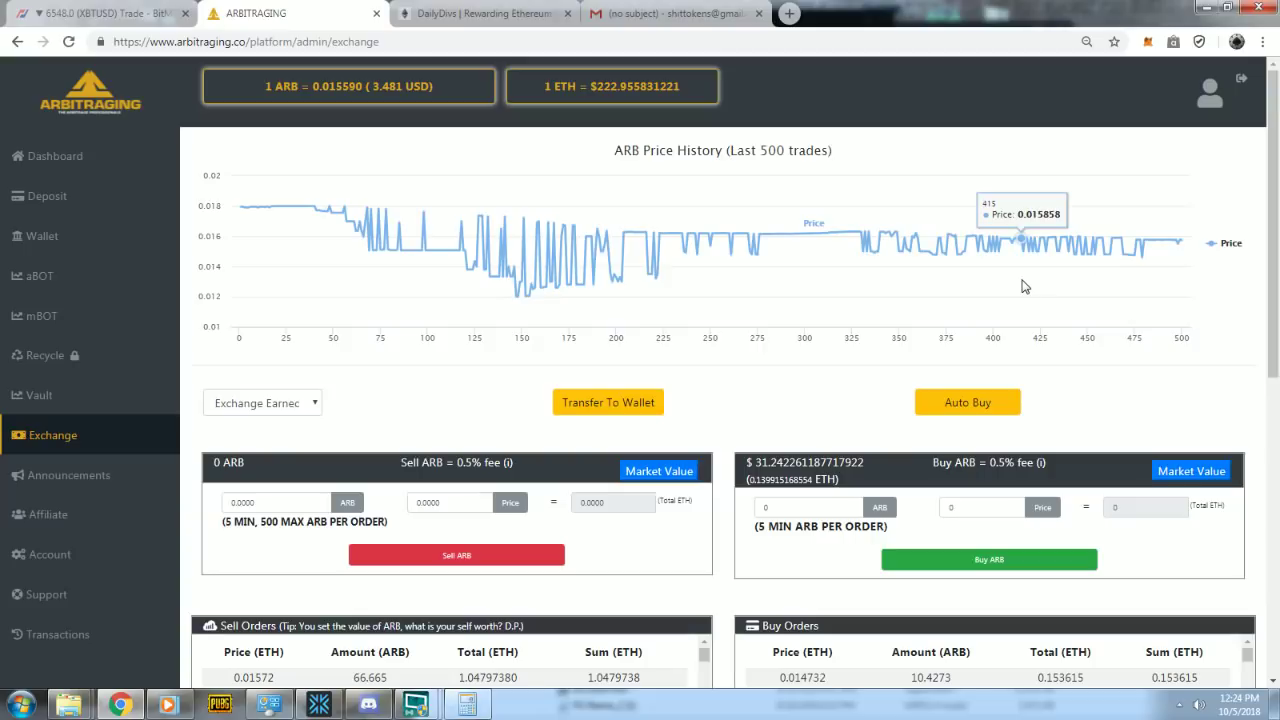
Step: Pan the BitMEX XBTUSD chart to bring the yellow projection lines into view
{"action": "left_click", "coordinate": [140, 14]}
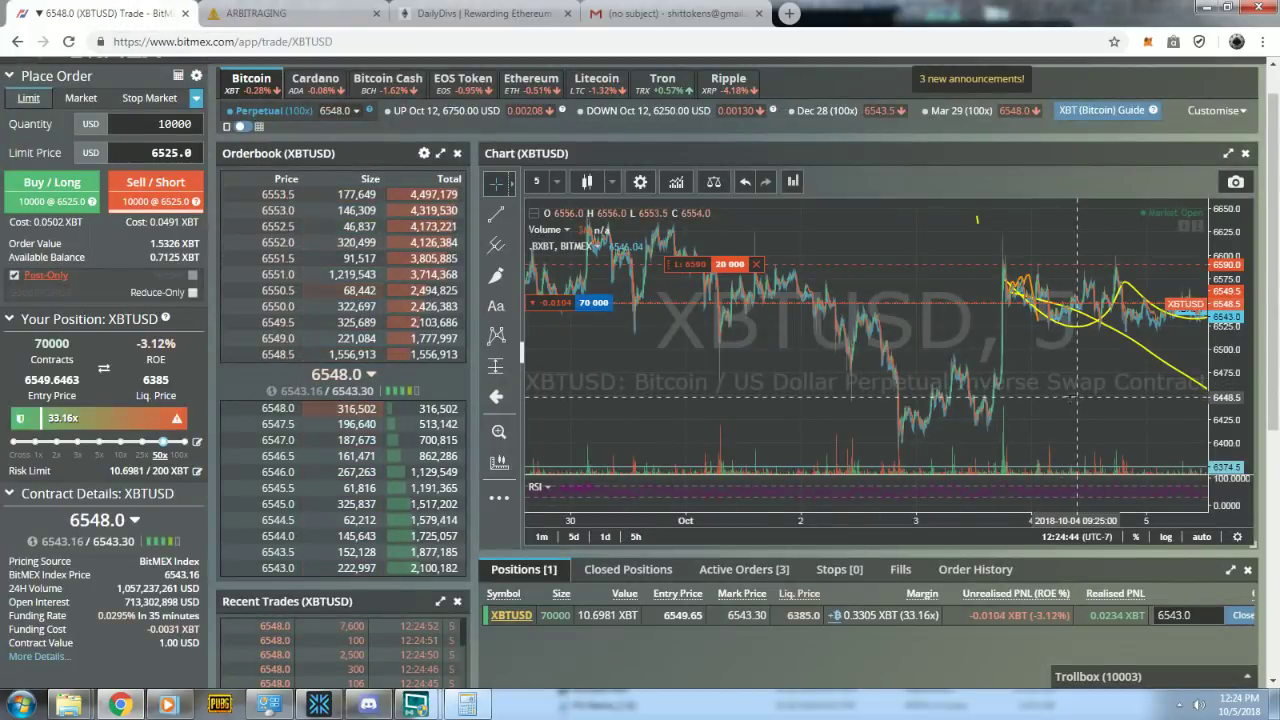
{"action": "left_click_drag", "start_coordinate": [995, 330], "coordinate": [930, 393]}
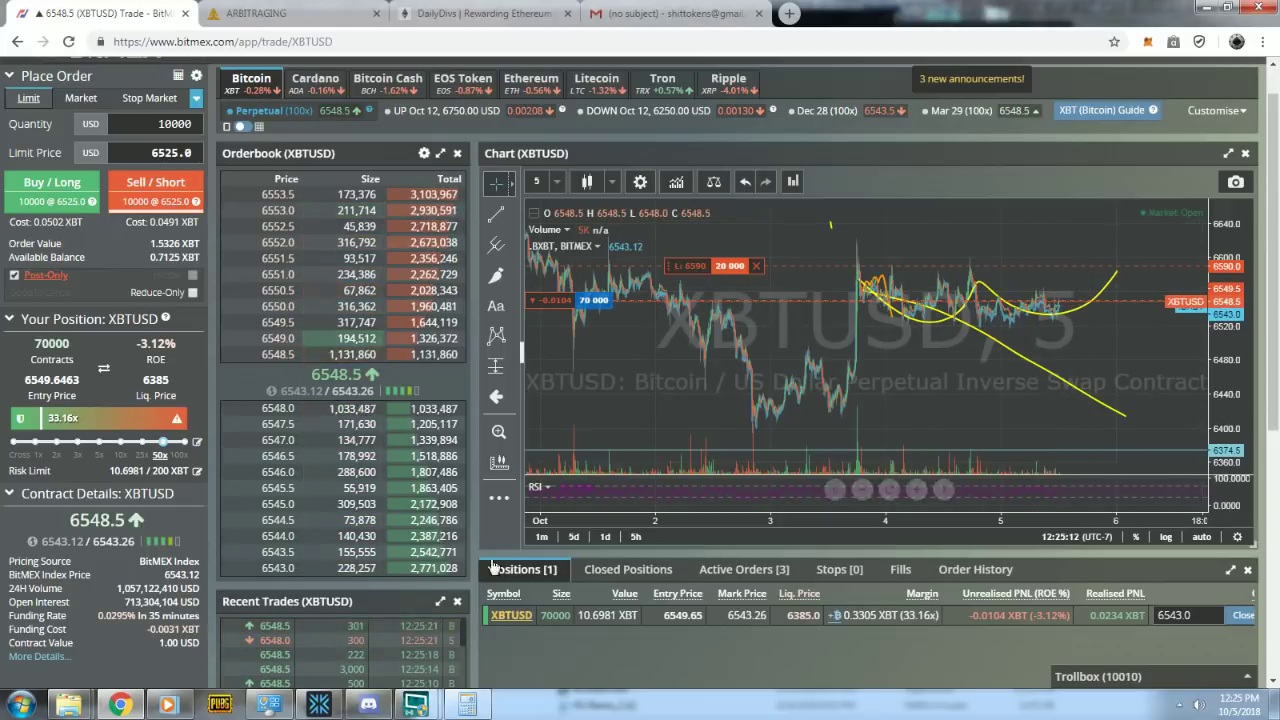
{"action": "mouse_move", "coordinate": [415, 705]}
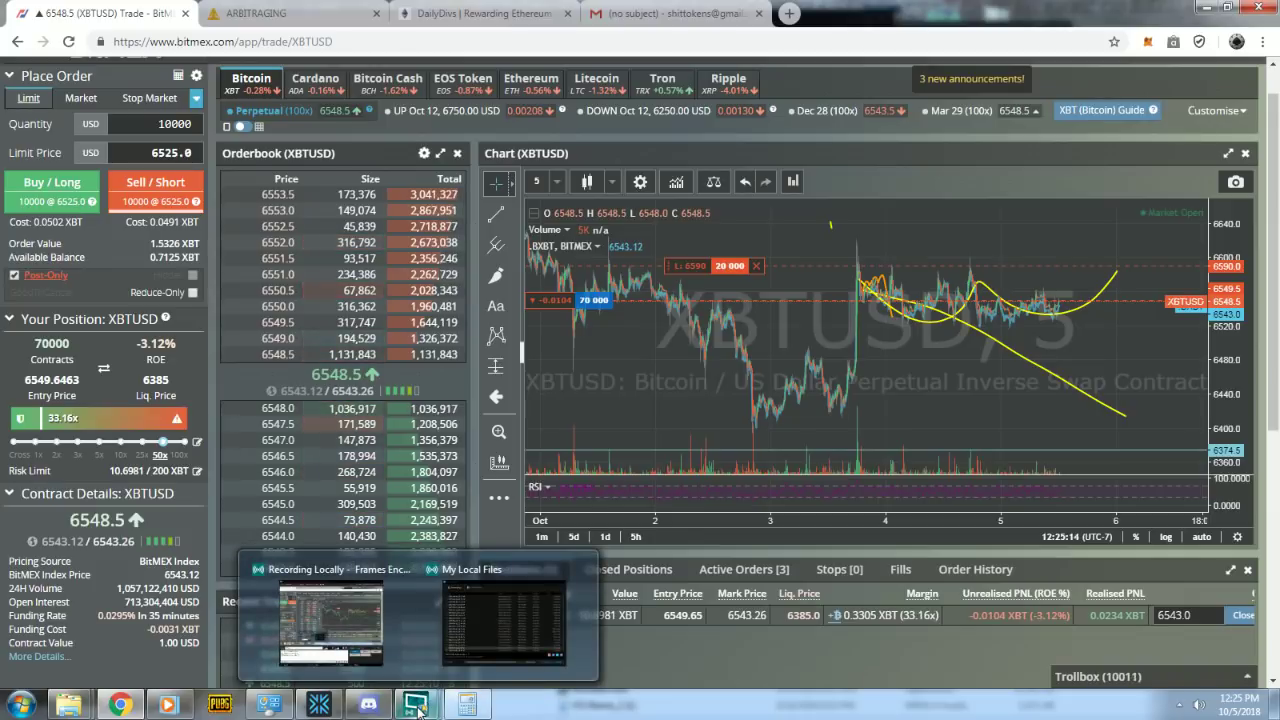
Step: Check XSplit's Record menu, then bring up Discord's #bitmexpositions channel
{"action": "left_click", "coordinate": [330, 620]}
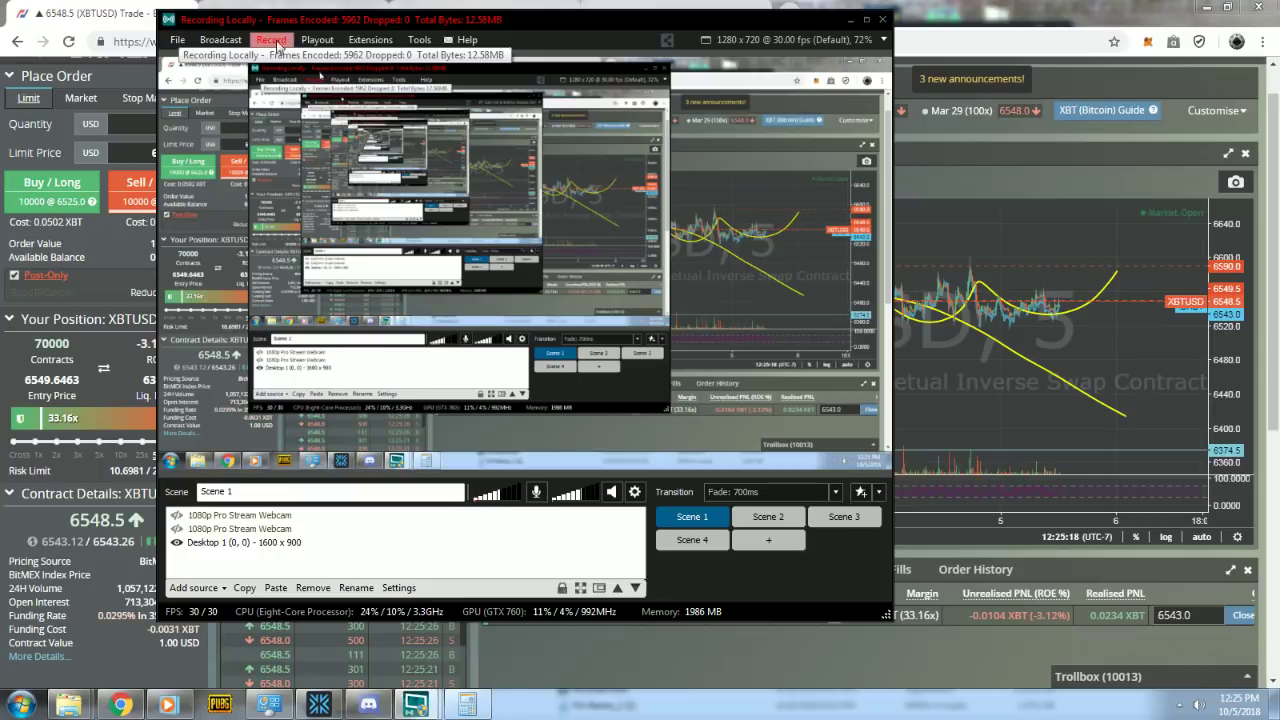
{"action": "left_click", "coordinate": [273, 40]}
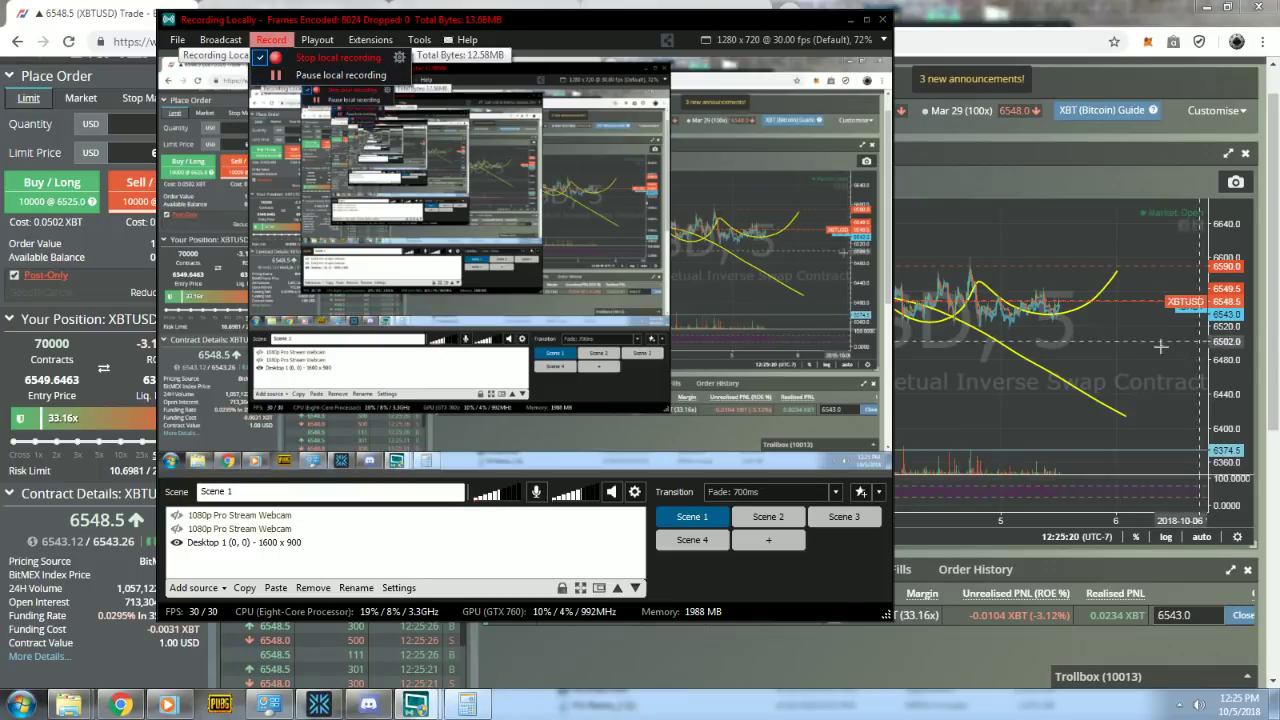
{"action": "left_click", "coordinate": [417, 704]}
{"action": "left_click", "coordinate": [368, 704]}
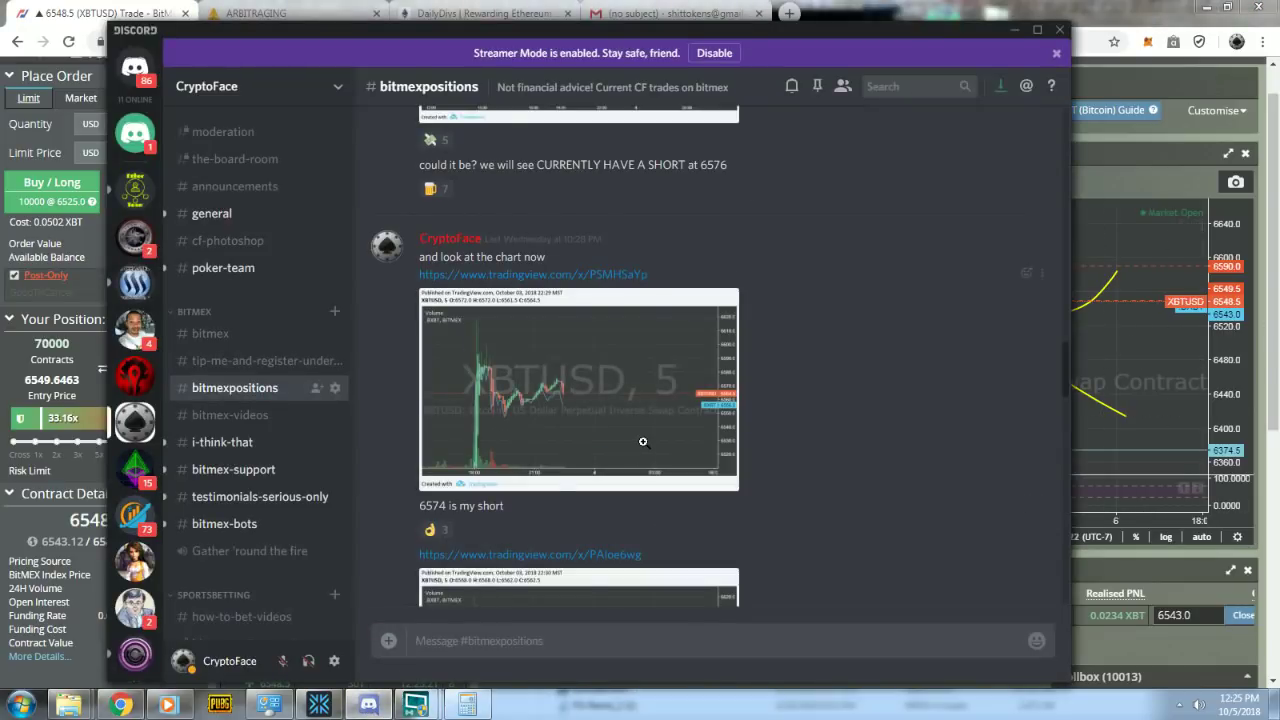
{"action": "scroll", "coordinate": [643, 441], "scroll_direction": "down", "scroll_amount": 5}
{"action": "scroll", "coordinate": [660, 430], "scroll_direction": "down", "scroll_amount": 5}
{"action": "scroll", "coordinate": [664, 425], "scroll_direction": "down", "scroll_amount": 5}
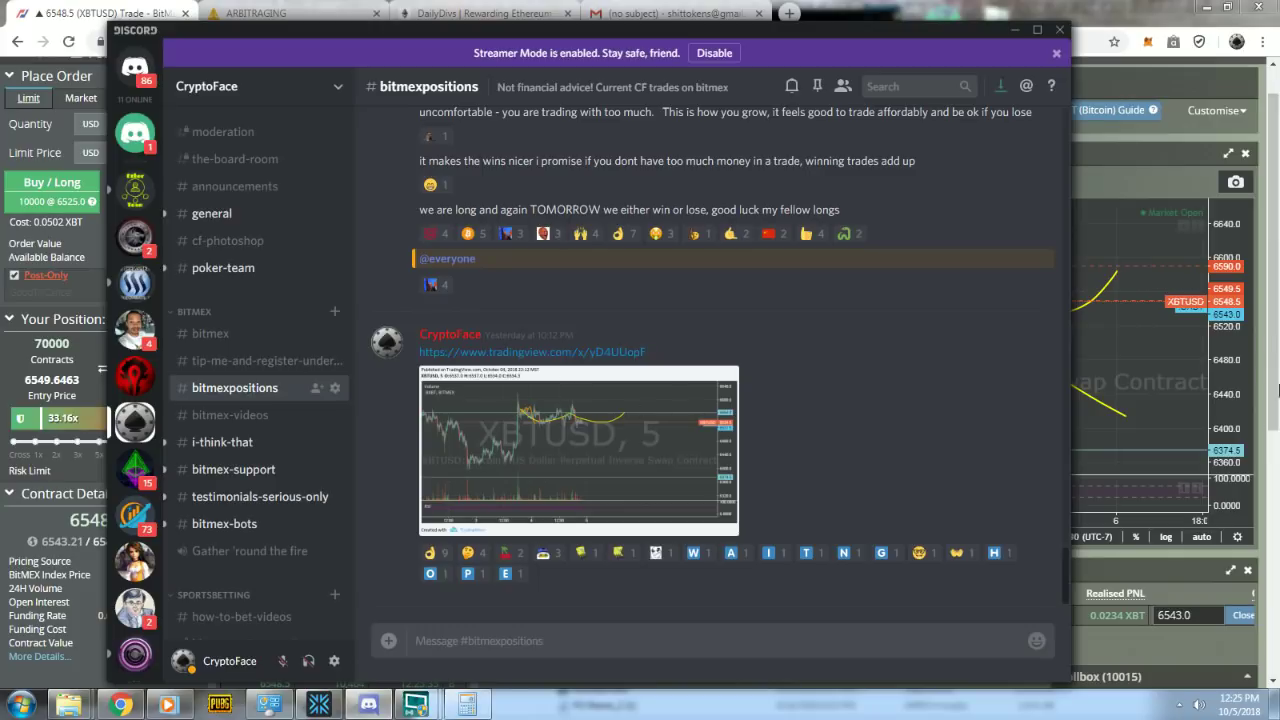
{"action": "scroll", "coordinate": [832, 382], "scroll_direction": "up", "scroll_amount": 5}
{"action": "scroll", "coordinate": [791, 460], "scroll_direction": "down", "scroll_amount": 4}
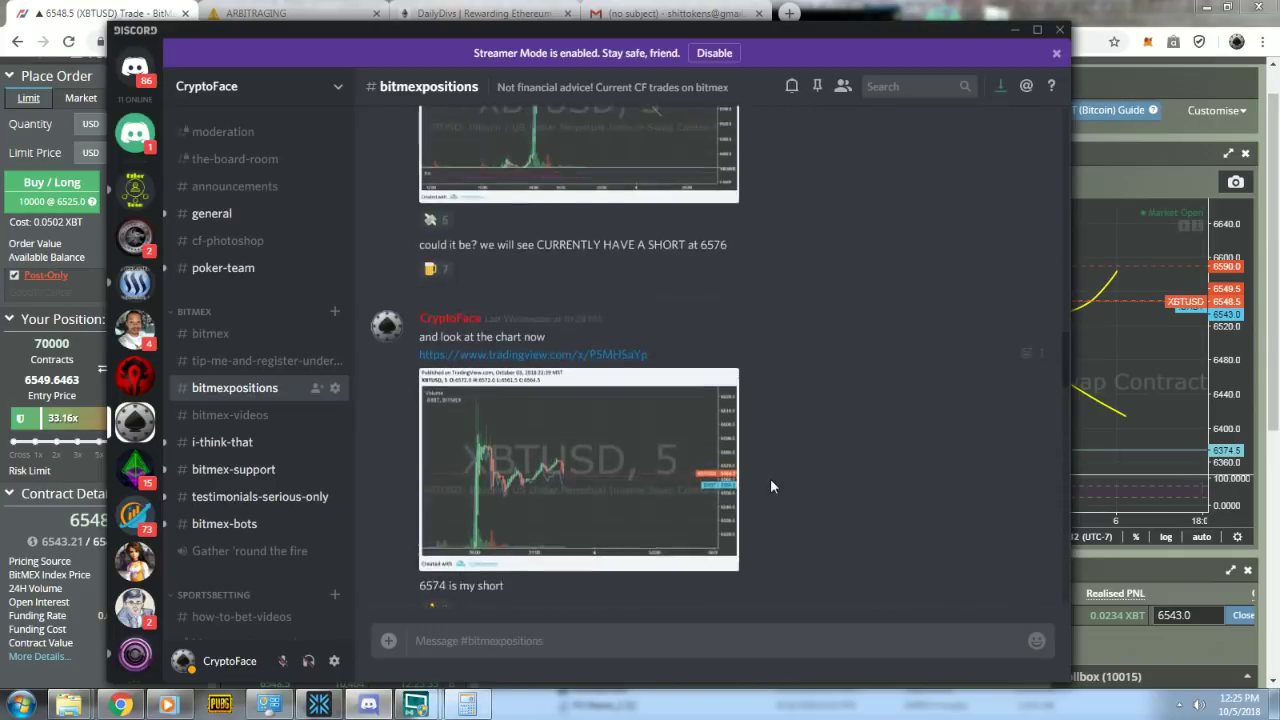
{"action": "scroll", "coordinate": [770, 478], "scroll_direction": "down", "scroll_amount": 4}
{"action": "scroll", "coordinate": [765, 484], "scroll_direction": "down", "scroll_amount": 4}
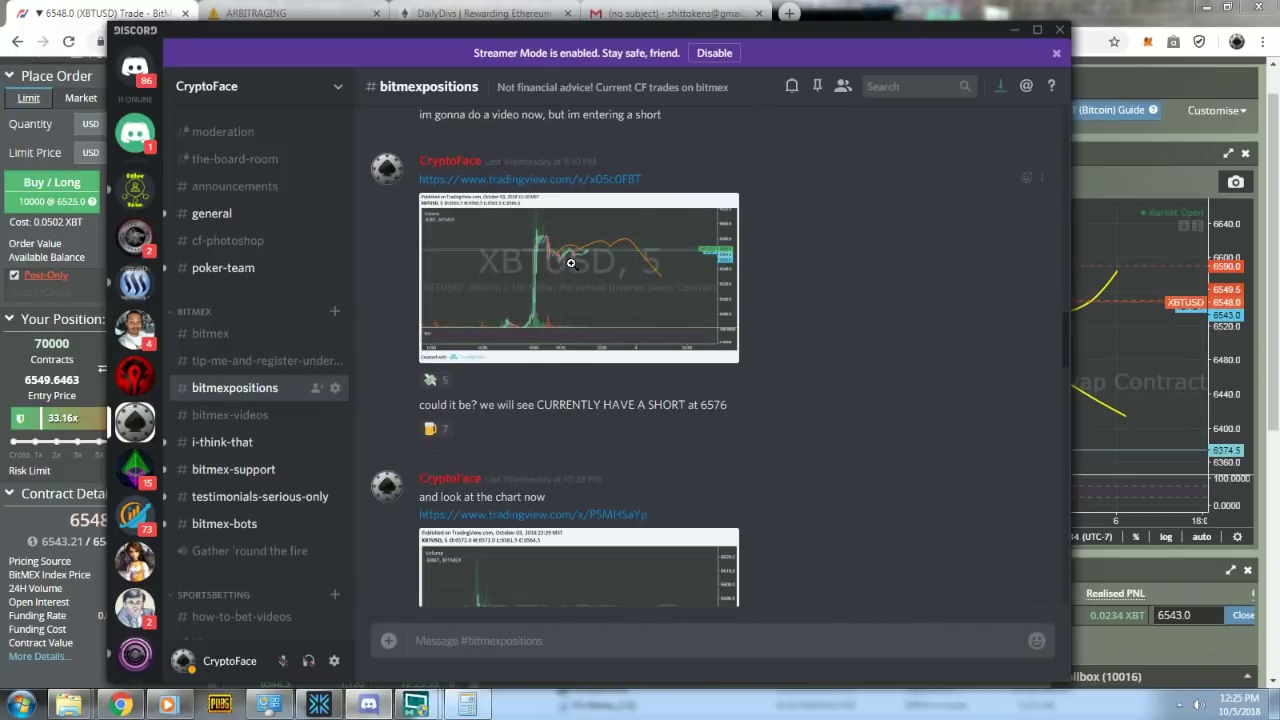
Step: Pan back through the XBTUSD price history, then open XSplit's Record menu
{"action": "left_click", "coordinate": [1118, 355]}
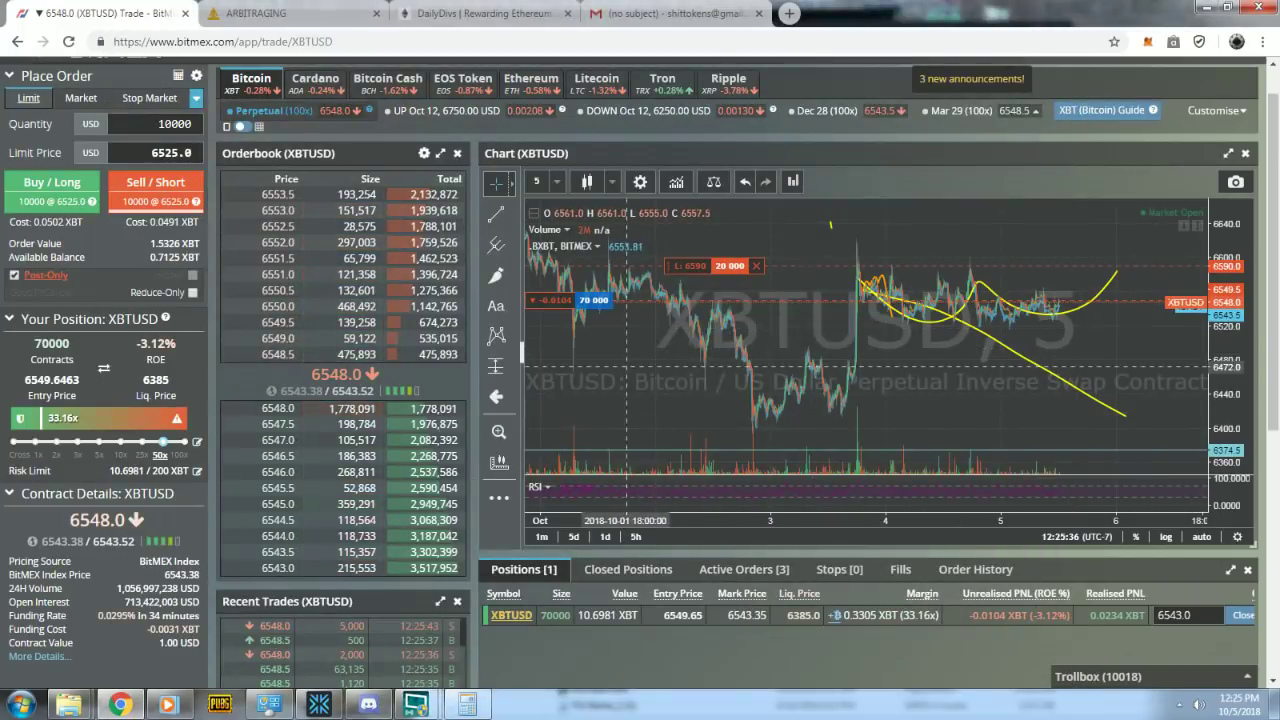
{"action": "scroll", "coordinate": [850, 355], "scroll_direction": "down", "scroll_amount": 3}
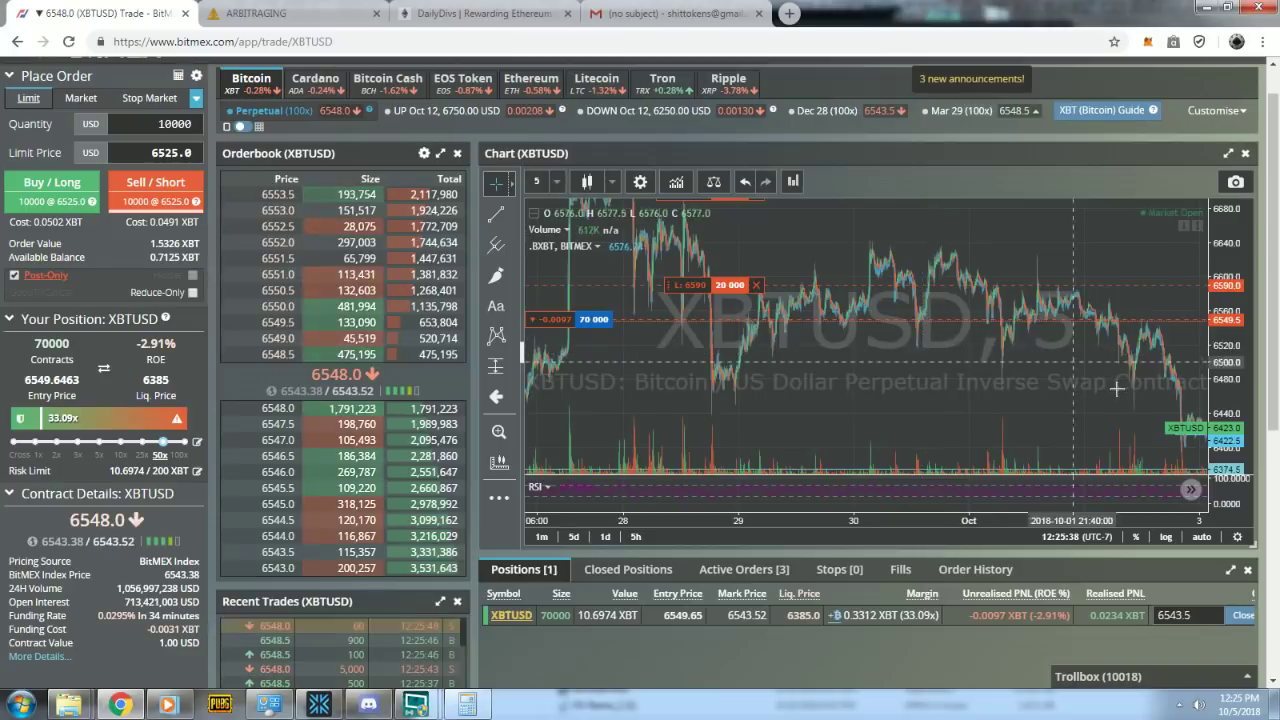
{"action": "left_click_drag", "start_coordinate": [1103, 245], "coordinate": [710, 238]}
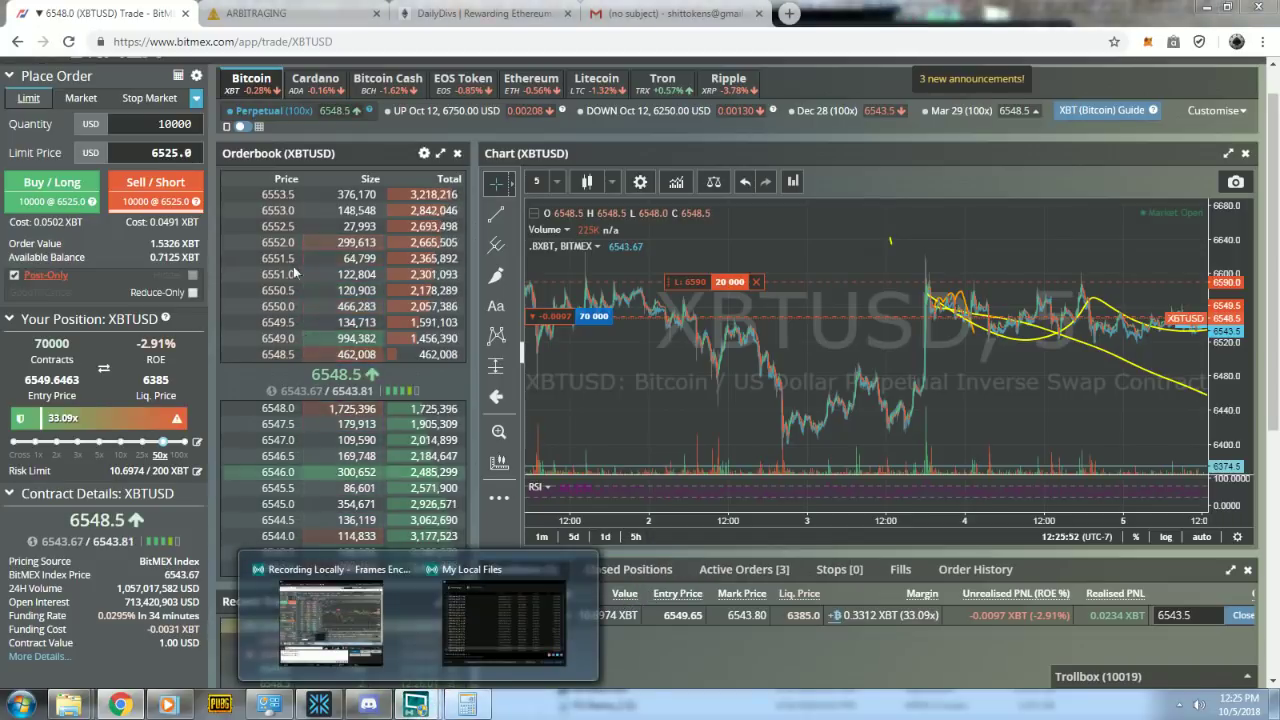
{"action": "left_click", "coordinate": [416, 704]}
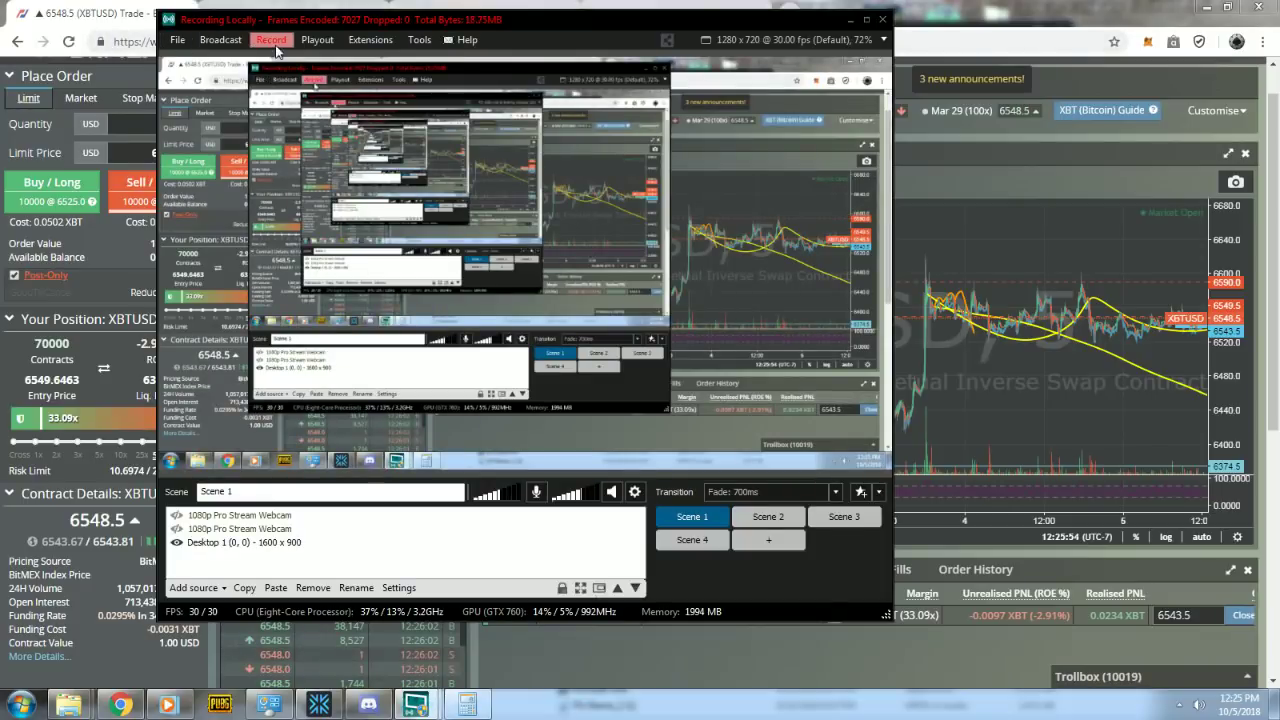
{"action": "left_click", "coordinate": [271, 40]}
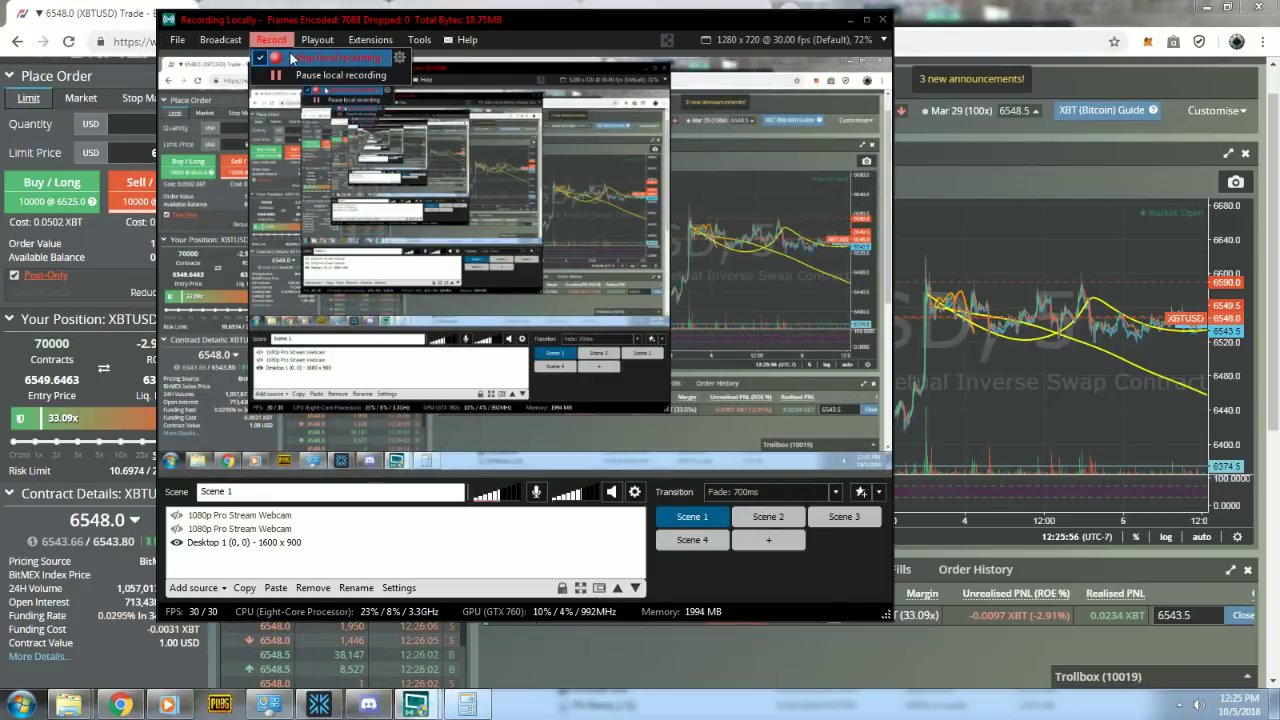